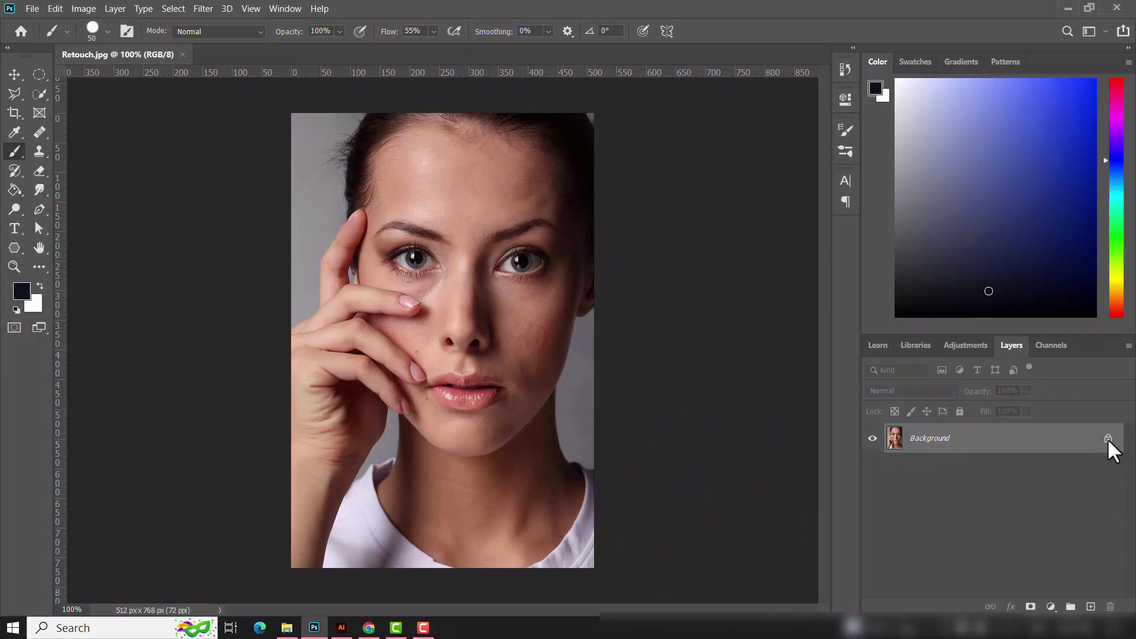
Unlock the Background as Layer 0, duplicate it, and set Layer 0 copy to Vivid Light.
click(1108, 441)
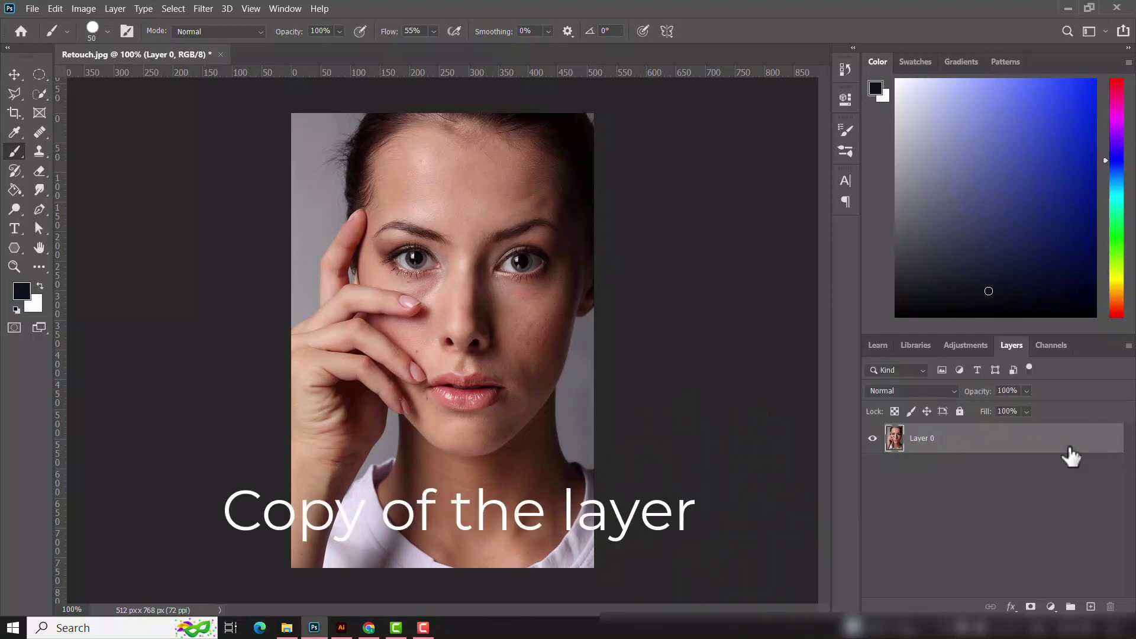
drag(1099, 454, 1090, 607)
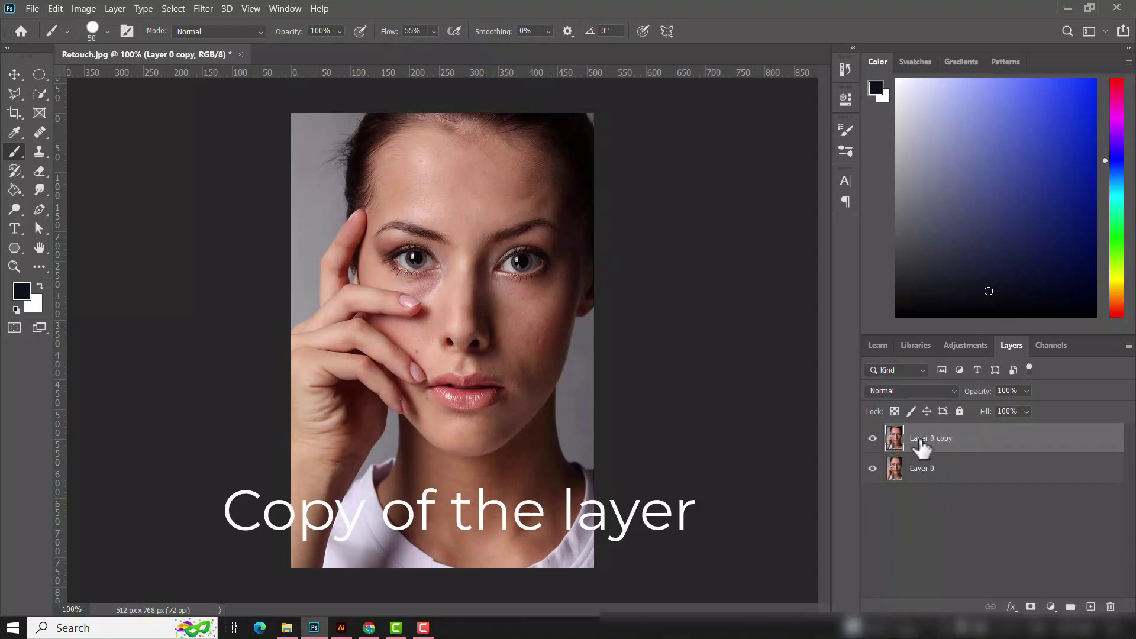
click(950, 391)
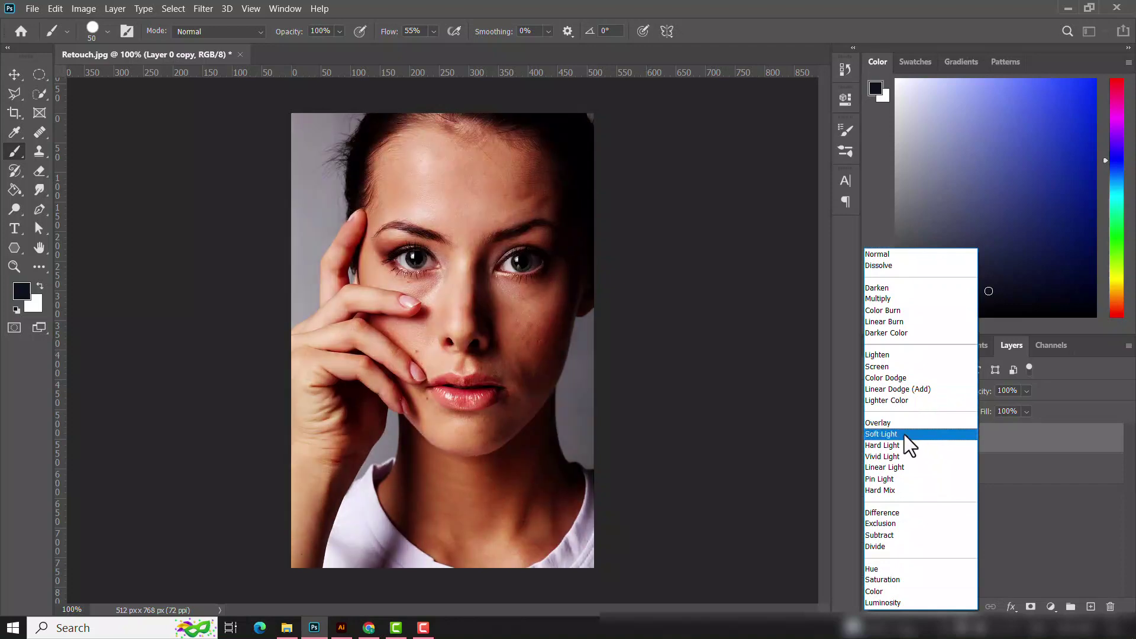
click(894, 460)
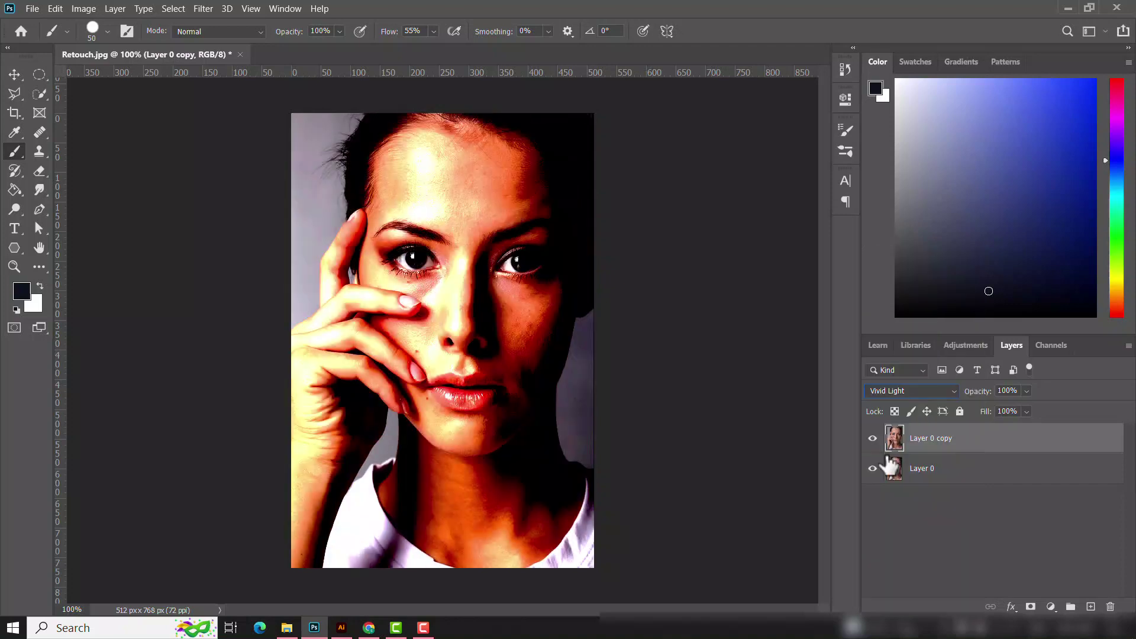
Invert the colours of Layer 0 copy.
click(15, 74)
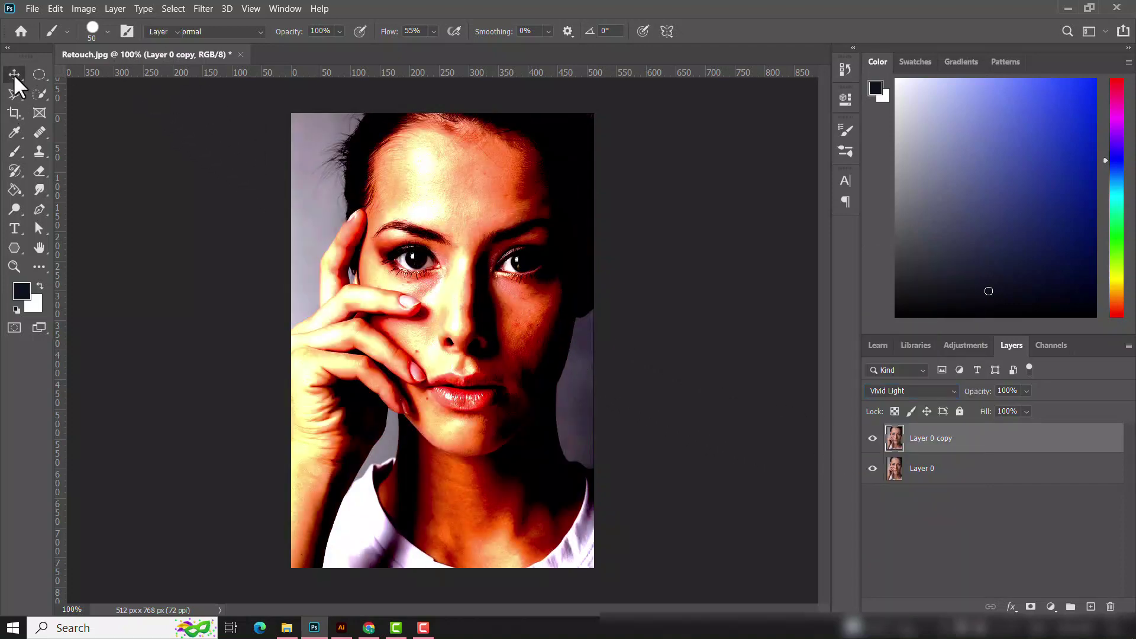
click(83, 8)
mouse_move(105, 44)
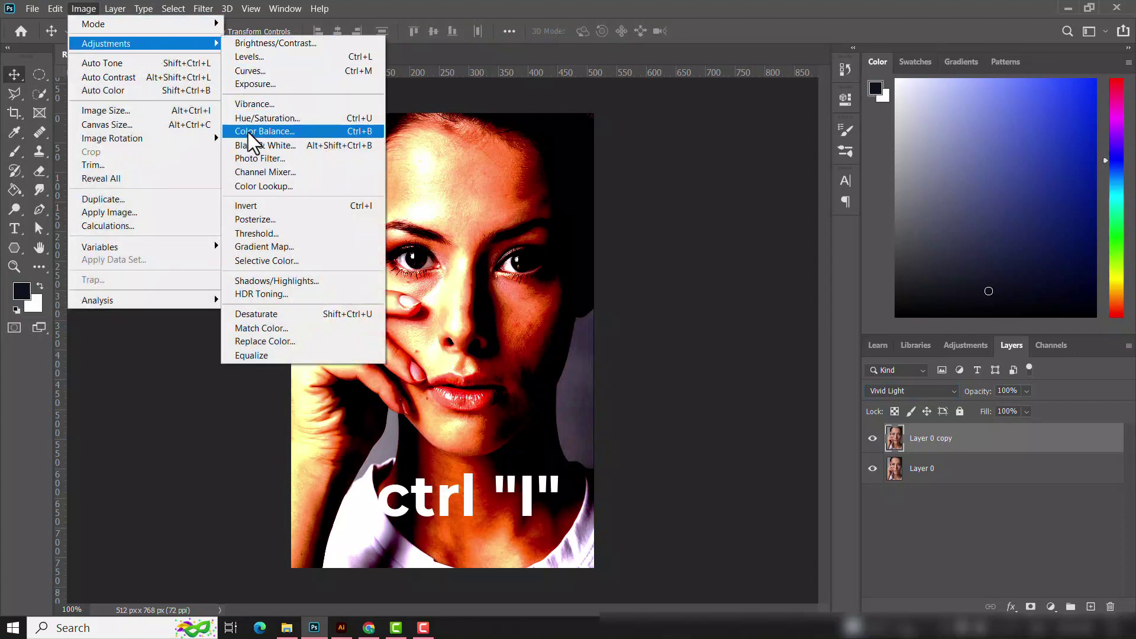
click(280, 204)
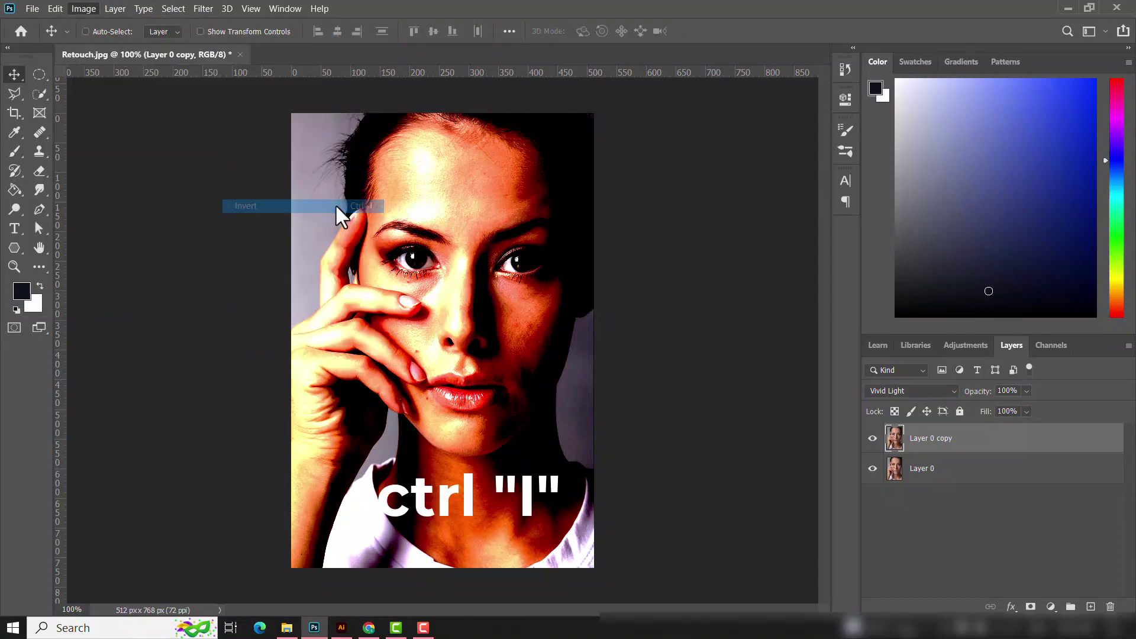
Apply a High Pass filter with a radius of about 4.8 pixels.
click(201, 8)
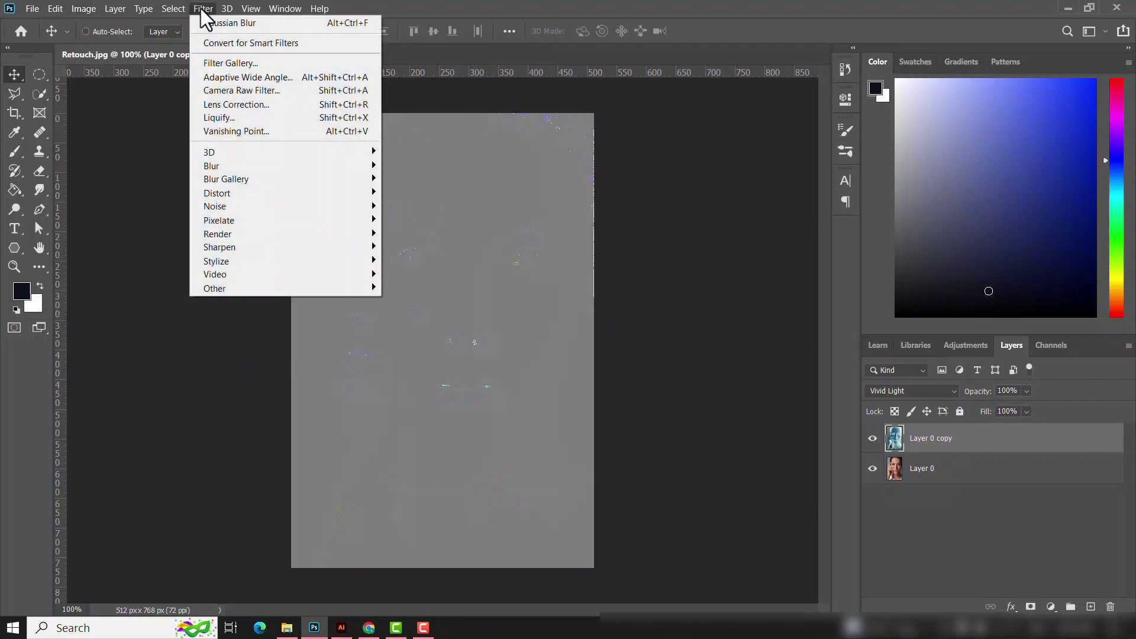
mouse_move(215, 289)
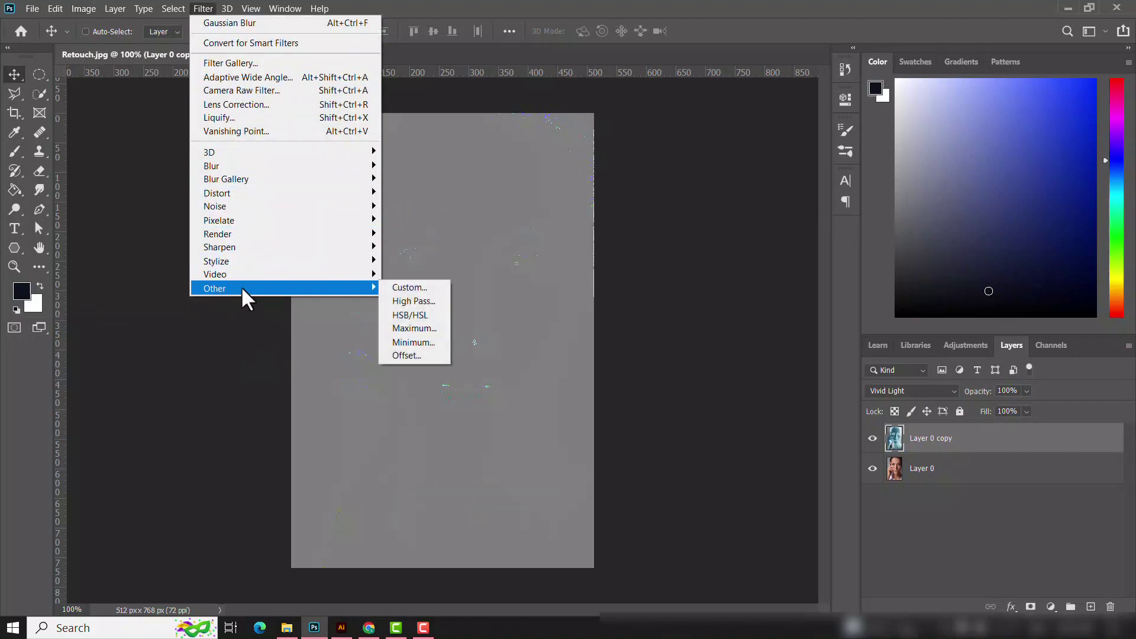
click(414, 301)
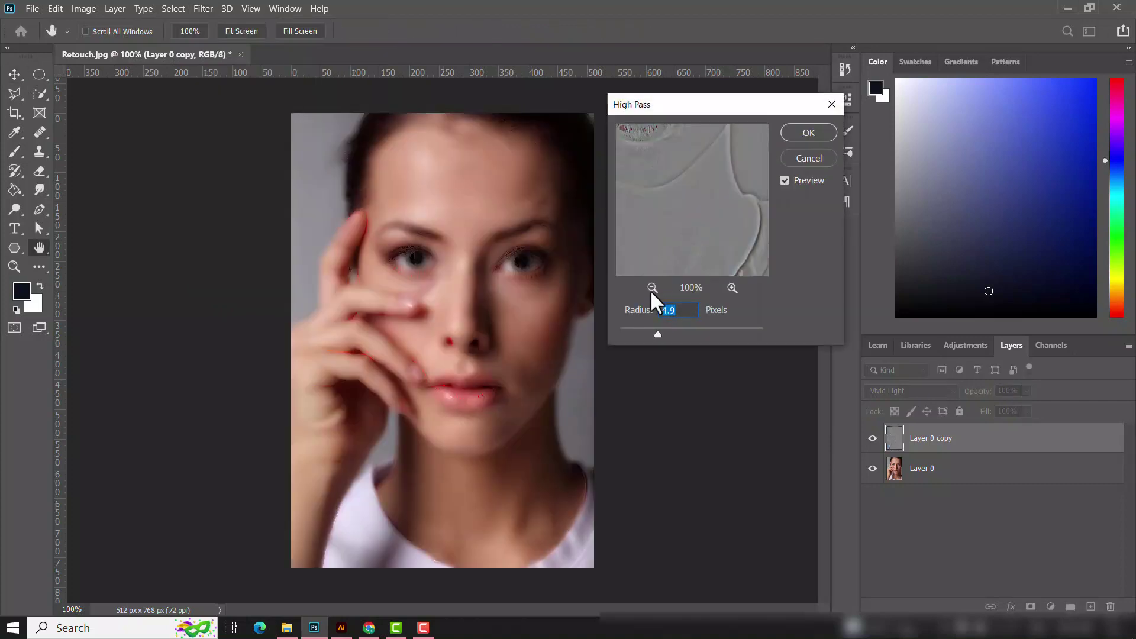
click(651, 288)
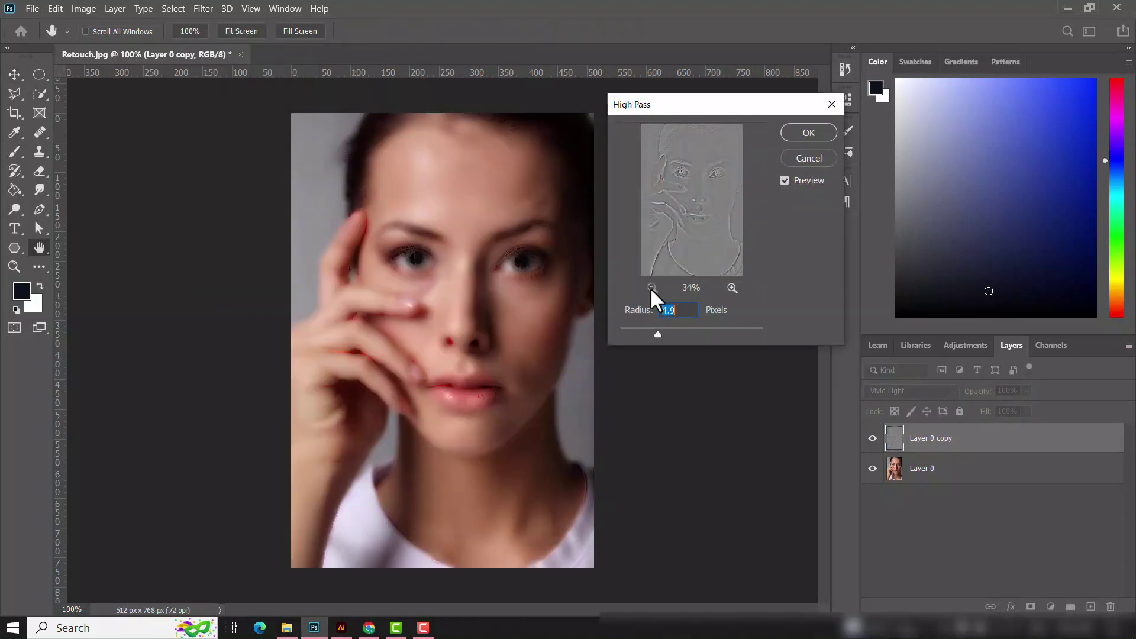
text(4.8)
click(657, 335)
click(798, 134)
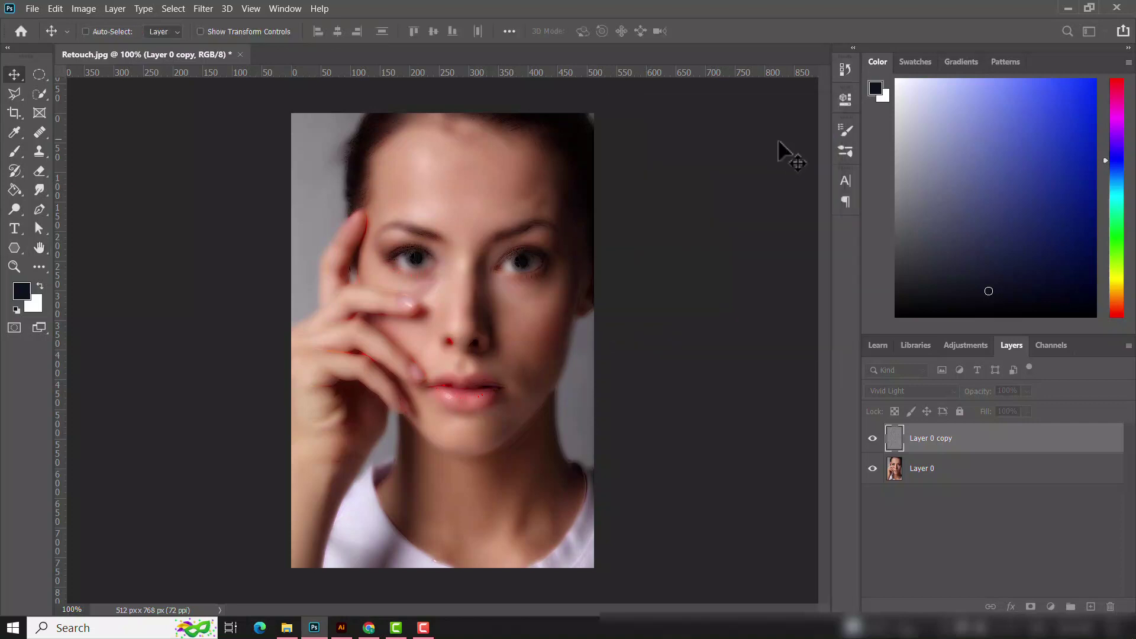
Blur Layer 0 copy with a 0.8-pixel Gaussian Blur and add an inverted black layer mask.
click(202, 10)
mouse_move(266, 166)
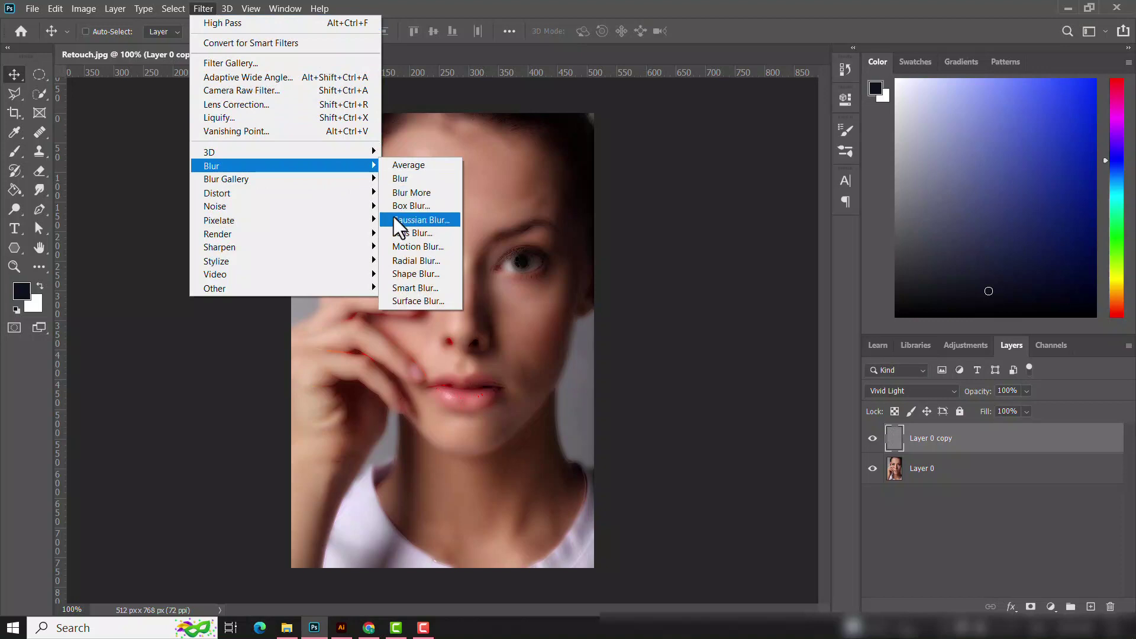
click(421, 220)
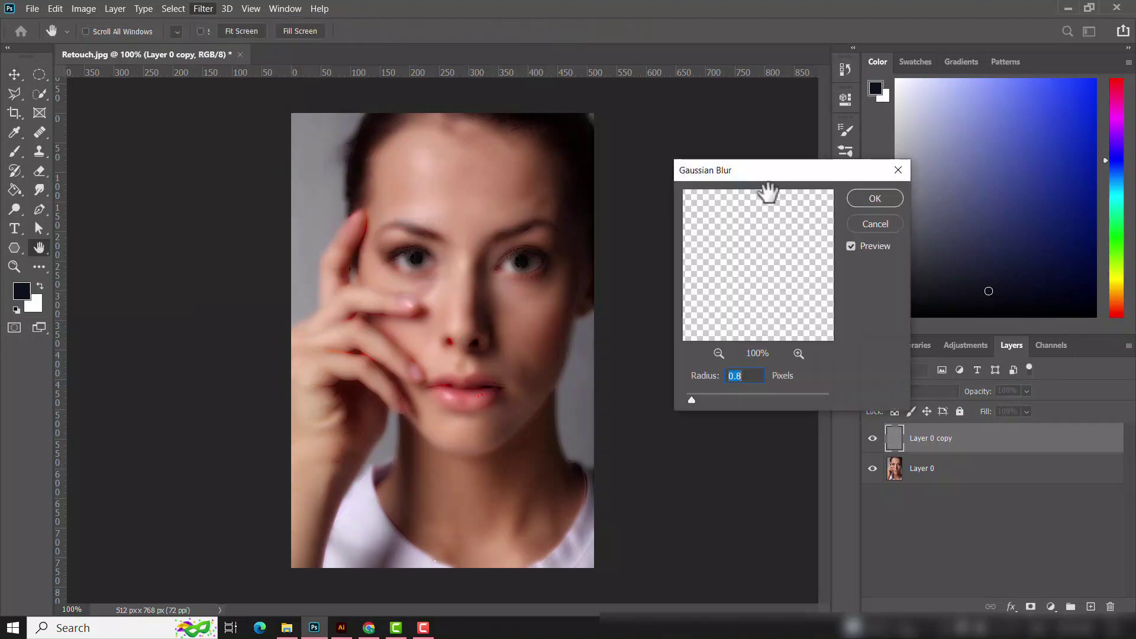
drag(761, 180, 776, 176)
click(735, 349)
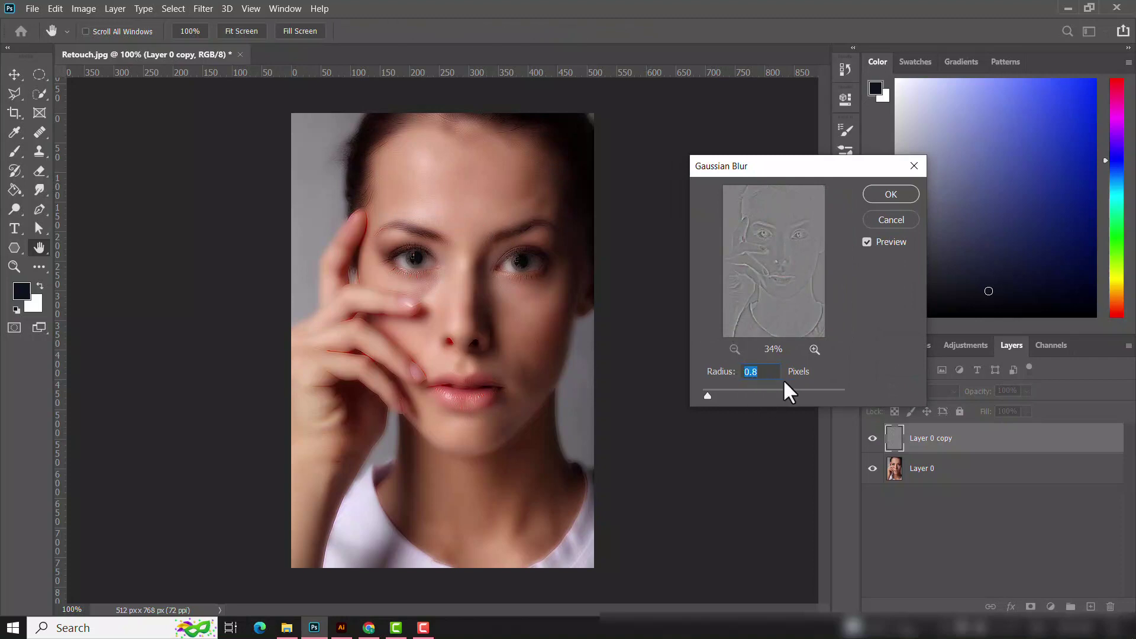
click(890, 196)
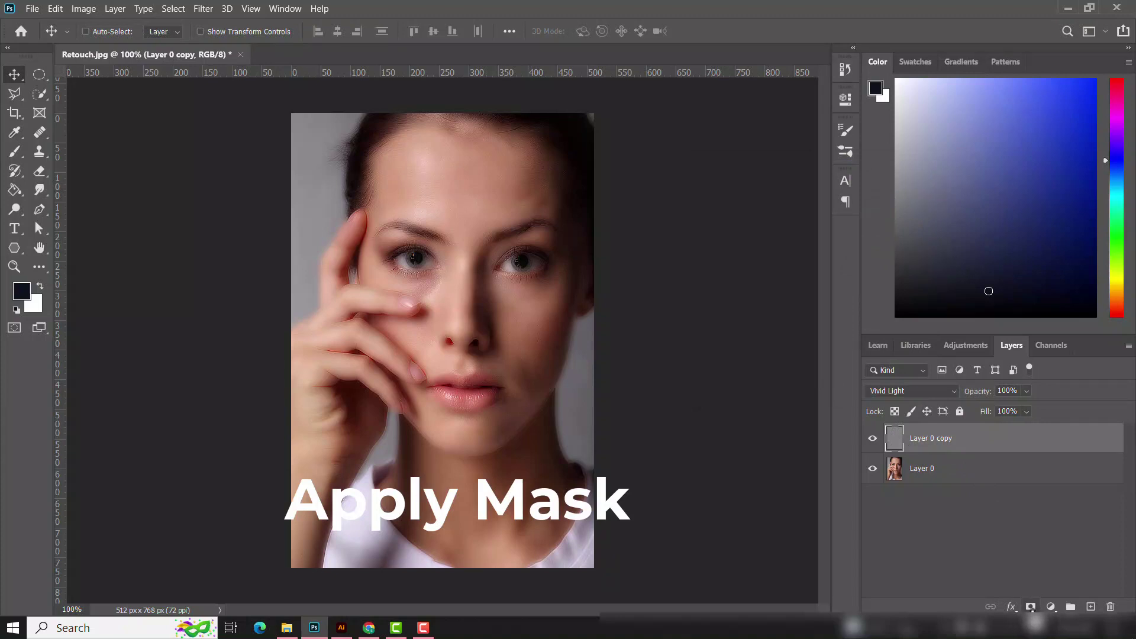
click(1031, 607)
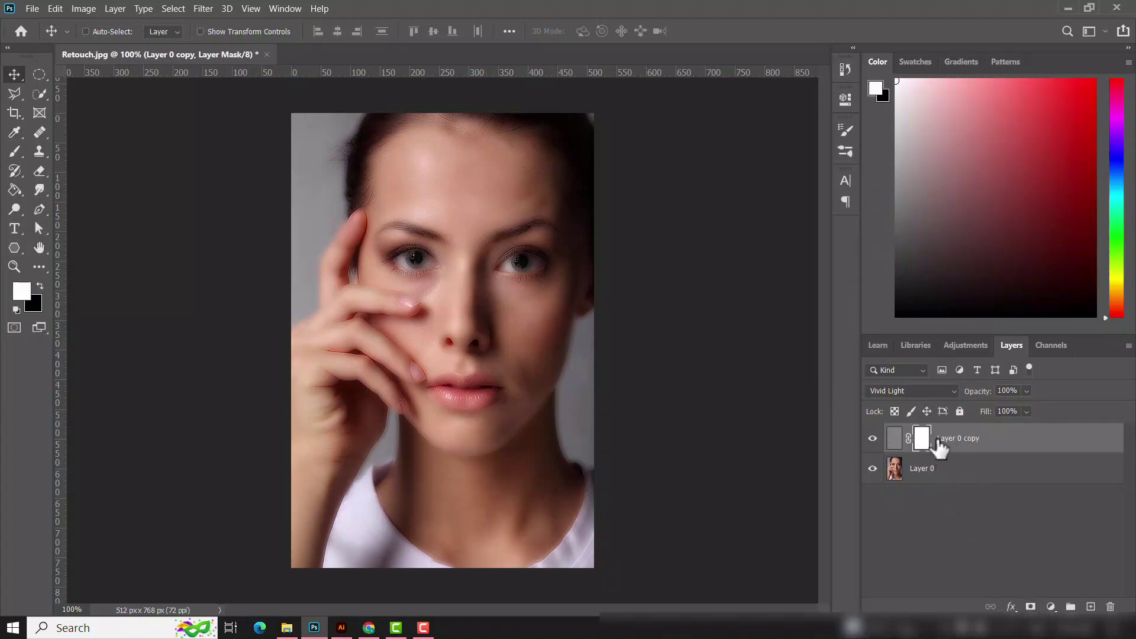
key(ctrl+i)
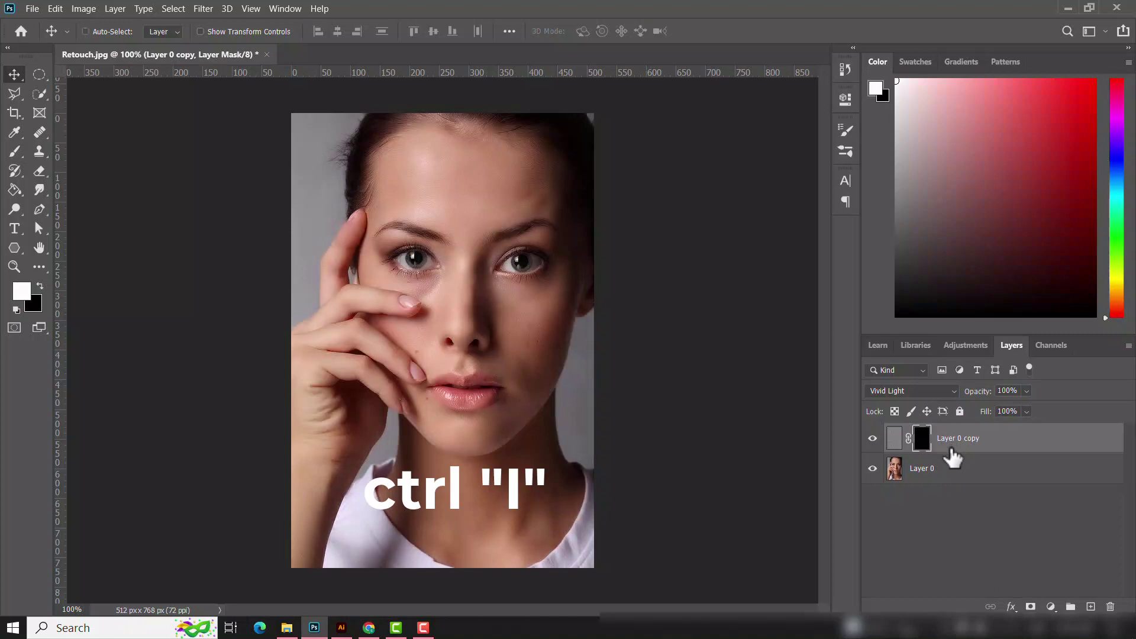
At 200% zoom, brush white onto the mask over the forehead, shrinking the brush to 40, then 30.
click(15, 151)
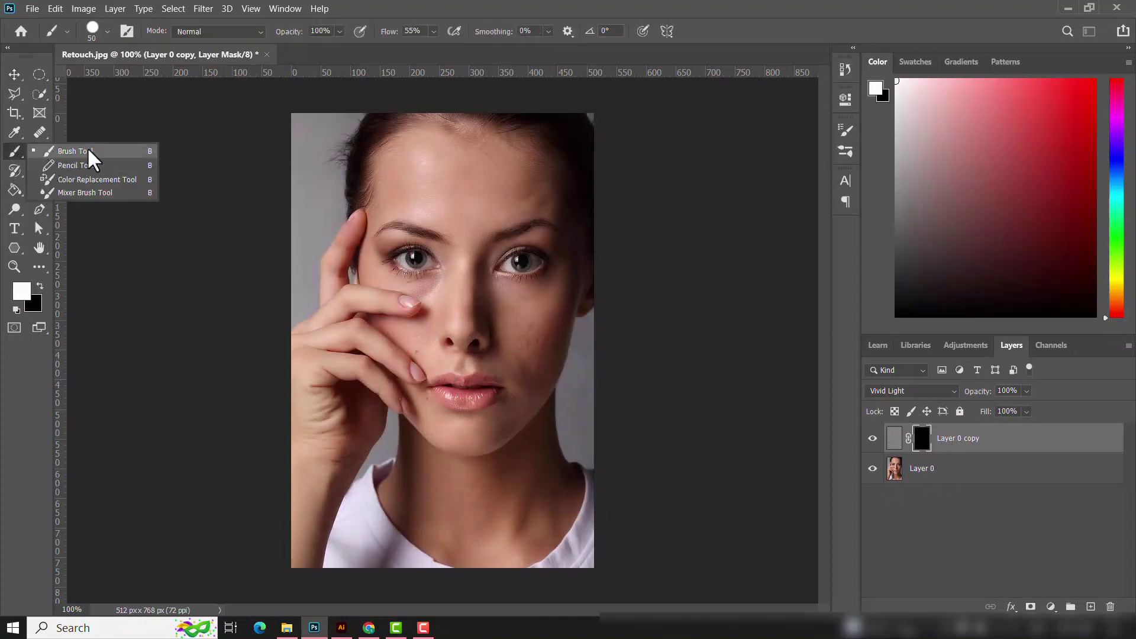
click(88, 151)
key(ctrl+plus)
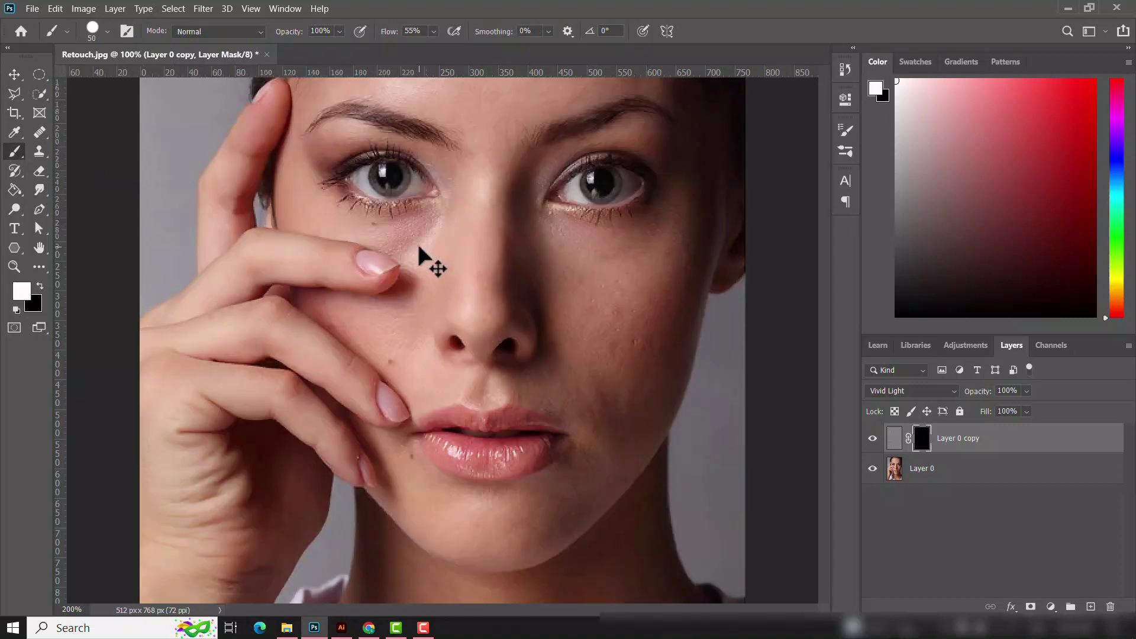
drag(452, 241, 458, 445)
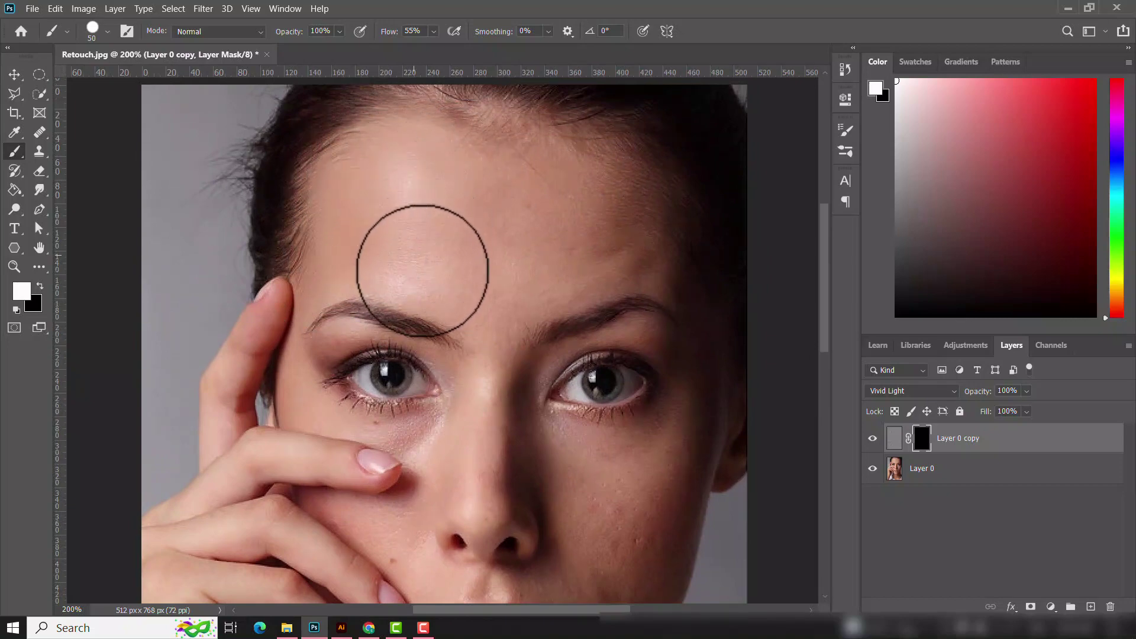
mouse_move(503, 190)
mouse_down()
mouse_move(583, 203)
mouse_move(532, 203)
mouse_move(601, 233)
mouse_move(520, 285)
mouse_move(495, 286)
mouse_move(603, 254)
mouse_move(561, 240)
mouse_move(653, 258)
mouse_move(515, 274)
mouse_move(579, 282)
mouse_move(624, 233)
mouse_move(646, 241)
mouse_move(621, 223)
mouse_move(643, 264)
mouse_up()
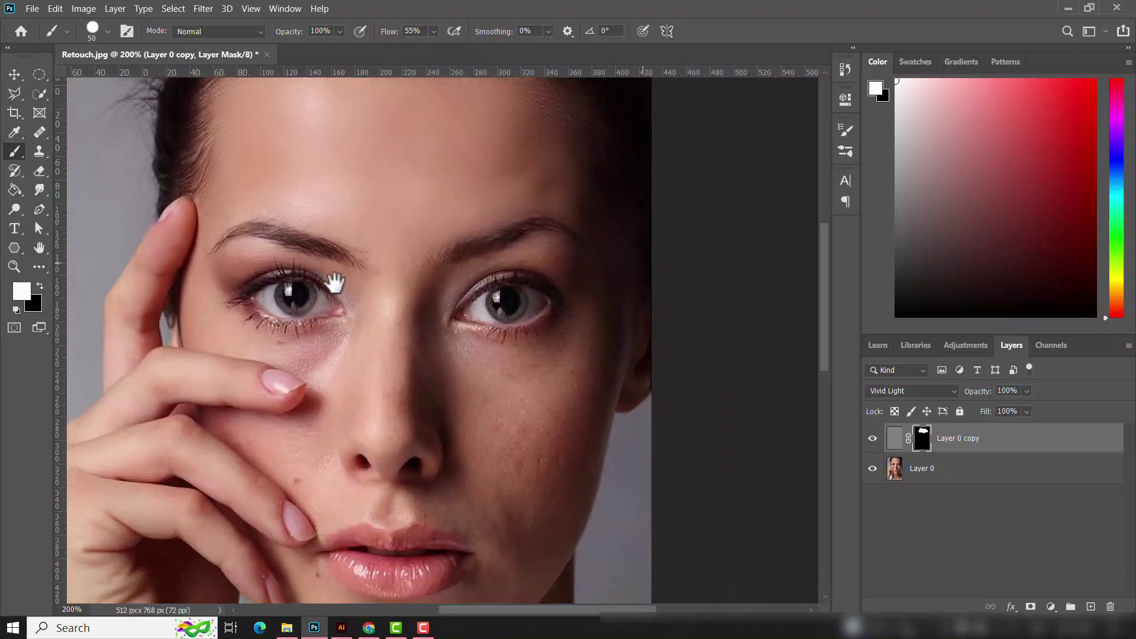
key(bracketleft)
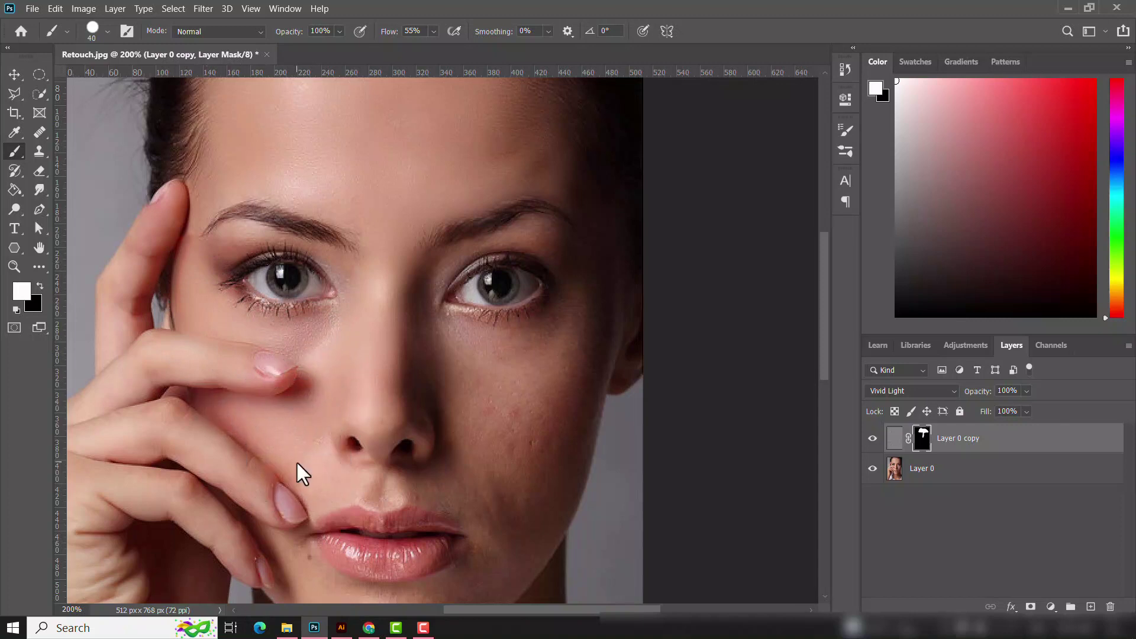
key(bracketleft)
Paint smoothing over the acne on the right cheek, lower cheek and jaw.
drag(503, 369, 457, 392)
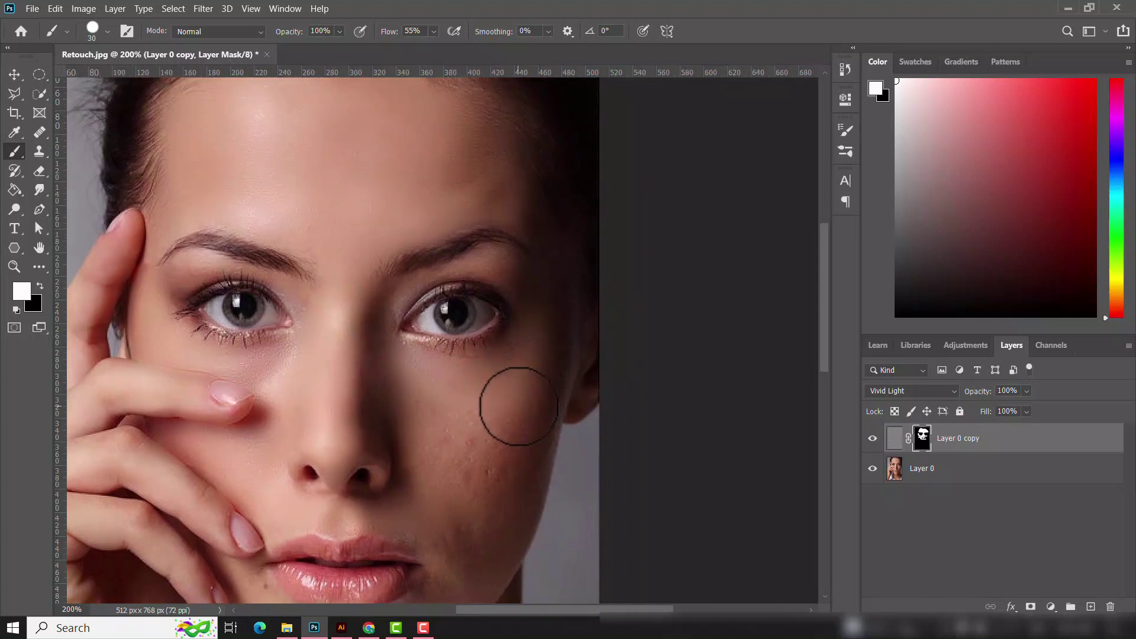
mouse_move(426, 413)
mouse_down()
mouse_move(431, 439)
mouse_move(499, 434)
mouse_move(464, 477)
mouse_move(330, 374)
mouse_up()
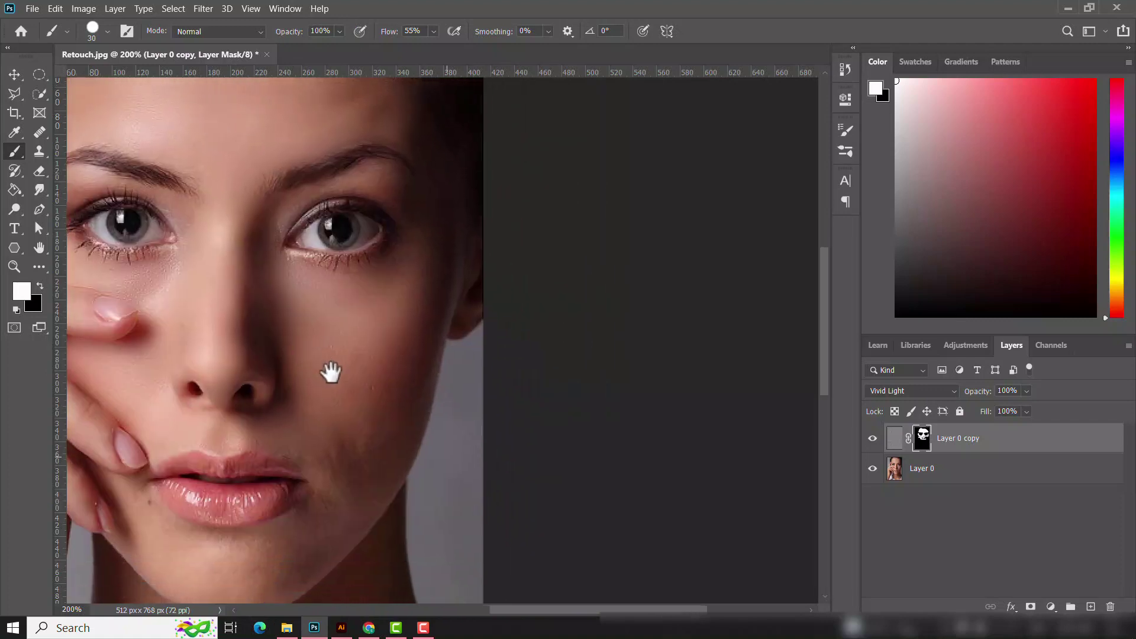
mouse_move(405, 432)
mouse_down()
mouse_move(375, 380)
mouse_move(329, 363)
mouse_move(349, 353)
mouse_move(284, 436)
mouse_up()
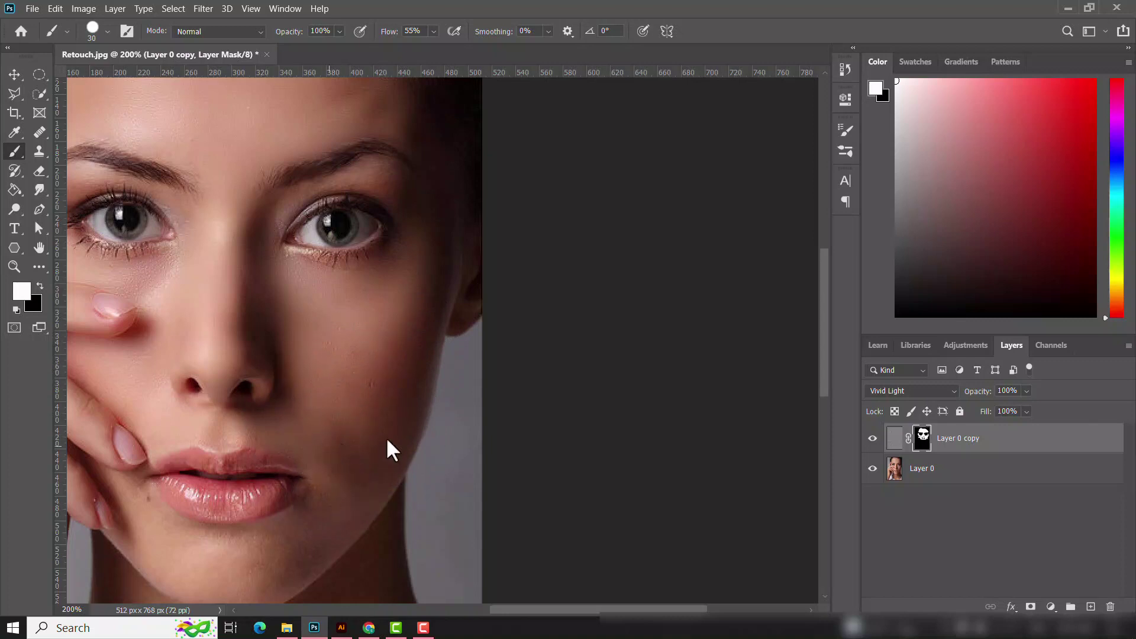
Paint smoothing below the lips, over the jaw shadow and down the neck.
drag(375, 454, 434, 287)
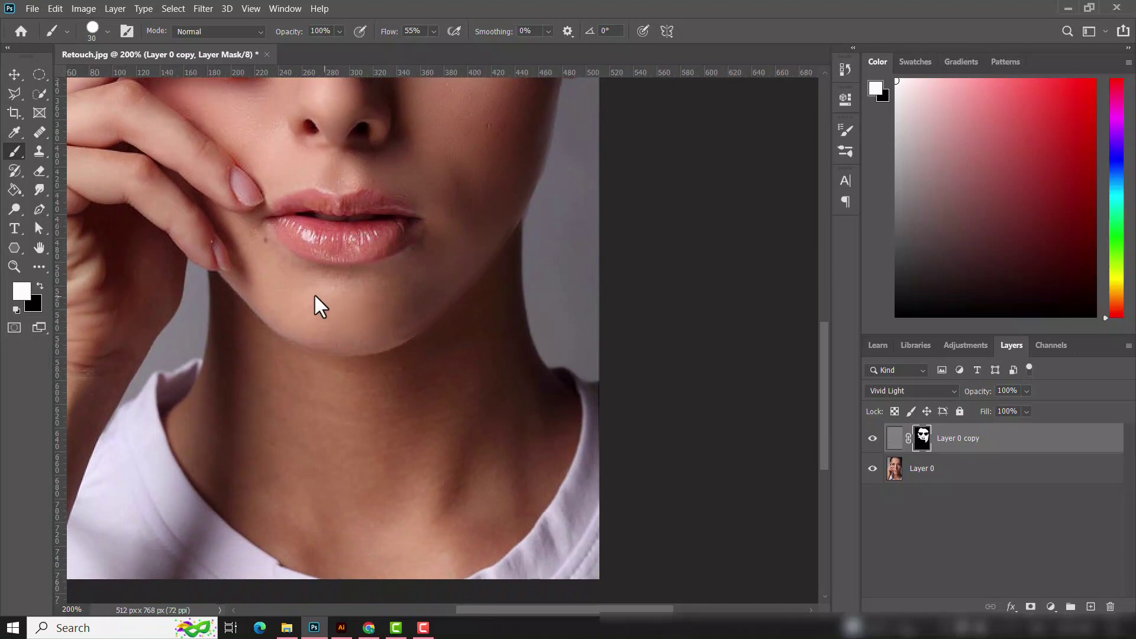
mouse_move(419, 255)
mouse_down()
mouse_move(337, 271)
mouse_move(248, 246)
mouse_up()
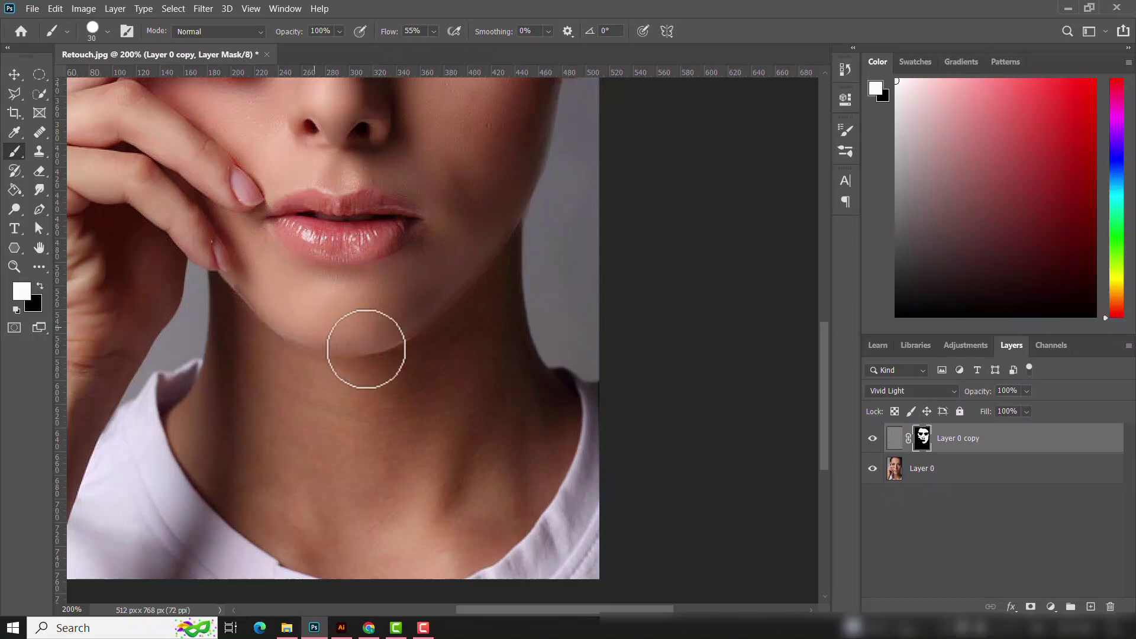
mouse_move(241, 298)
mouse_down()
mouse_move(223, 294)
mouse_move(198, 418)
mouse_move(248, 369)
mouse_move(340, 401)
mouse_move(221, 451)
mouse_move(193, 419)
mouse_move(297, 533)
mouse_move(317, 538)
mouse_move(360, 467)
mouse_move(349, 413)
mouse_move(304, 406)
mouse_move(456, 325)
mouse_move(499, 264)
mouse_move(405, 415)
mouse_up()
drag(459, 463, 365, 477)
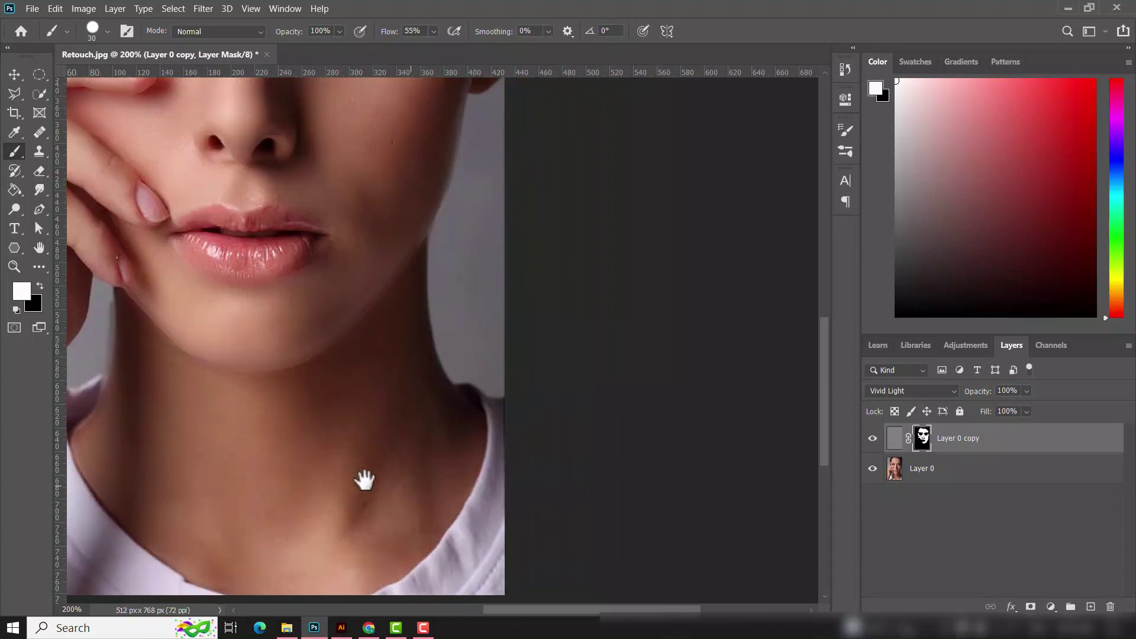
mouse_move(351, 517)
mouse_down()
mouse_move(396, 535)
mouse_move(462, 477)
mouse_move(385, 454)
mouse_up()
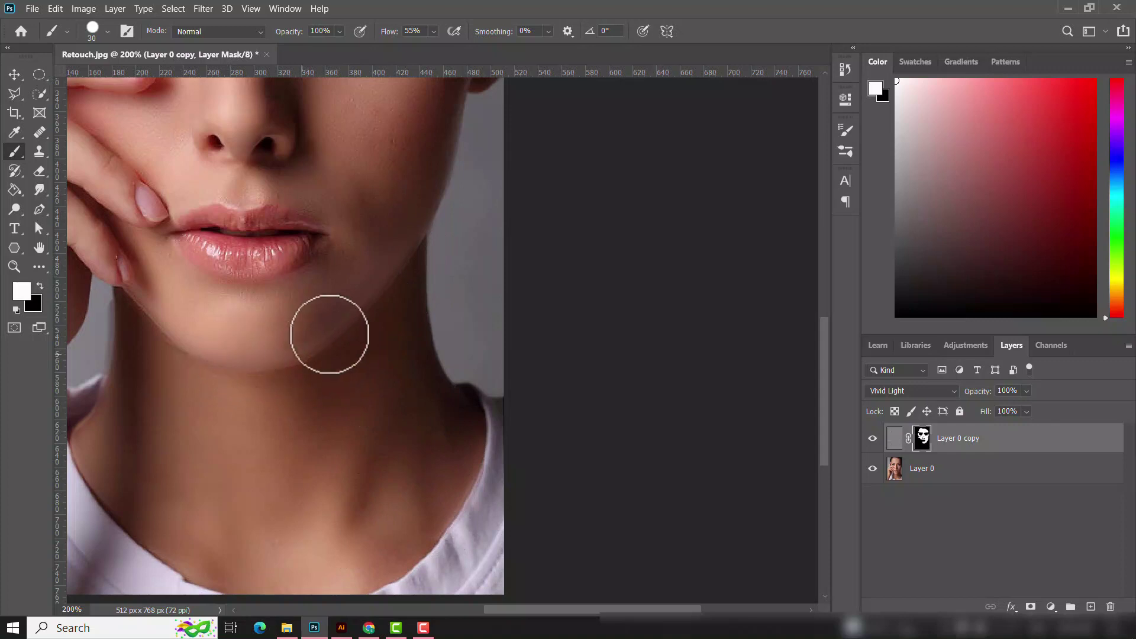
Touch up under the eyes, nose and mouth with a size-15 brush, then zoom out.
drag(292, 329, 370, 497)
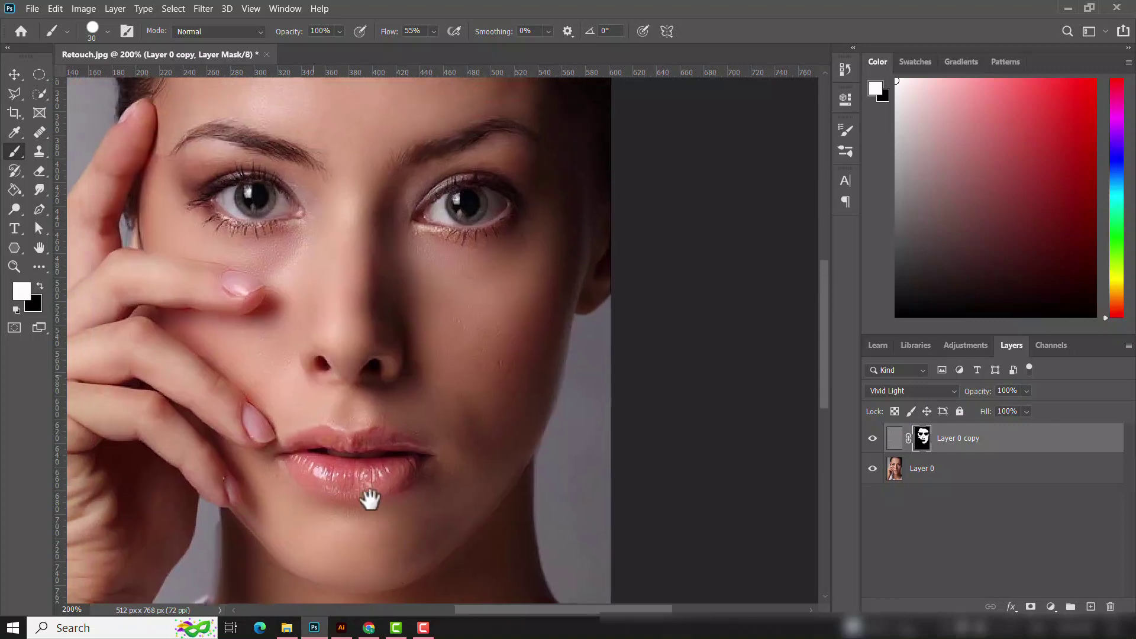
key(bracketleft)
key(bracketleft)
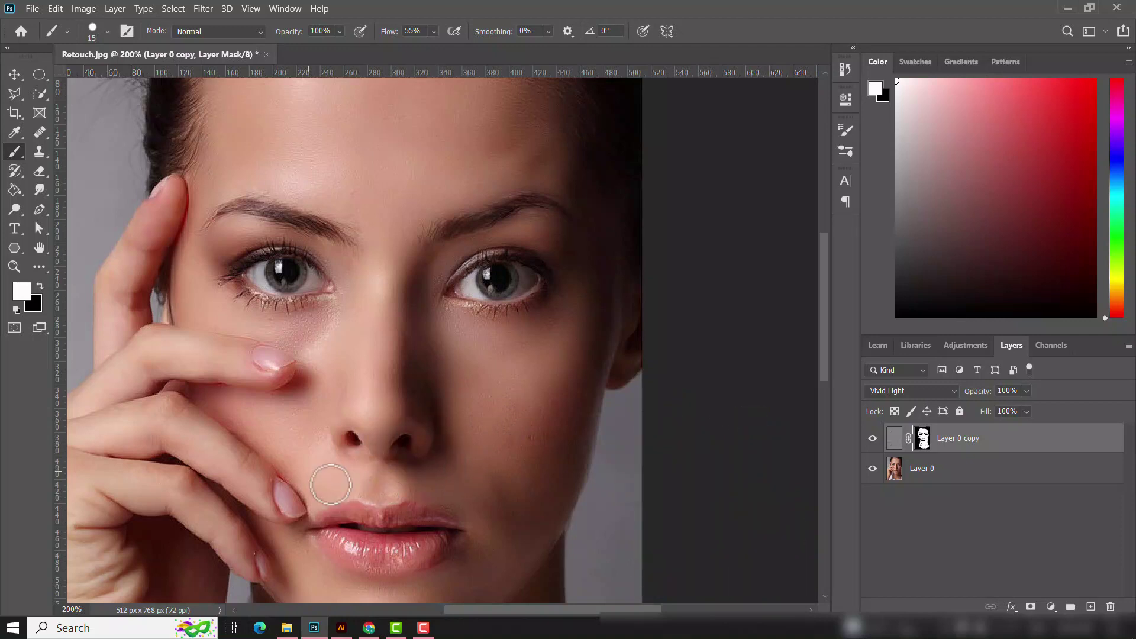
key(ctrl+minus)
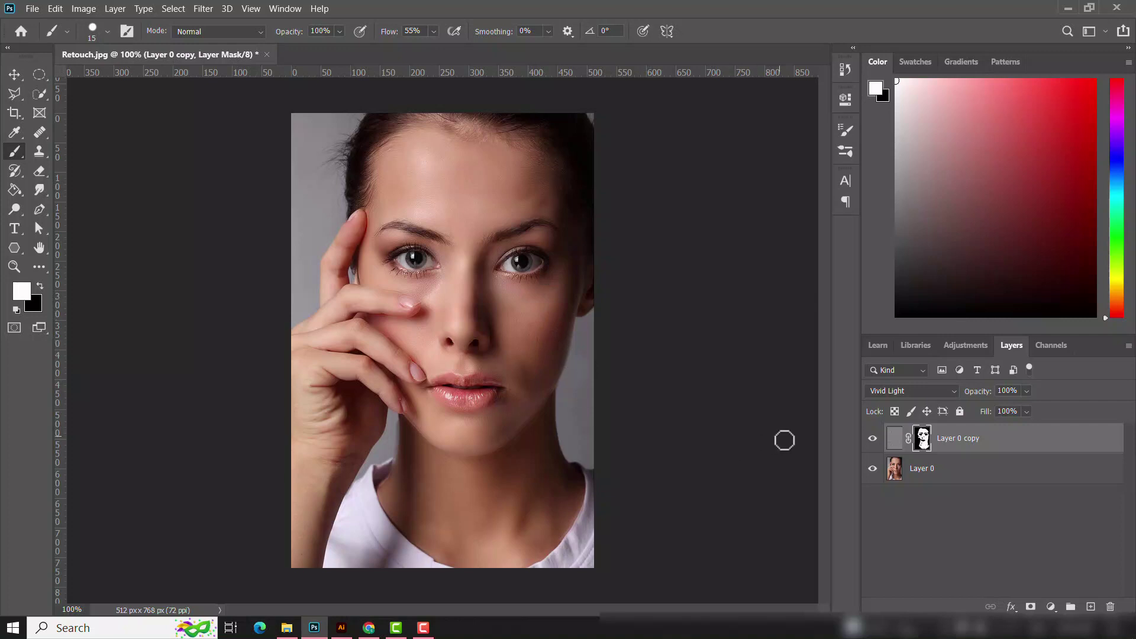
Toggle Layer 0 copy's visibility off, on, and off again for a before-and-after comparison.
click(873, 439)
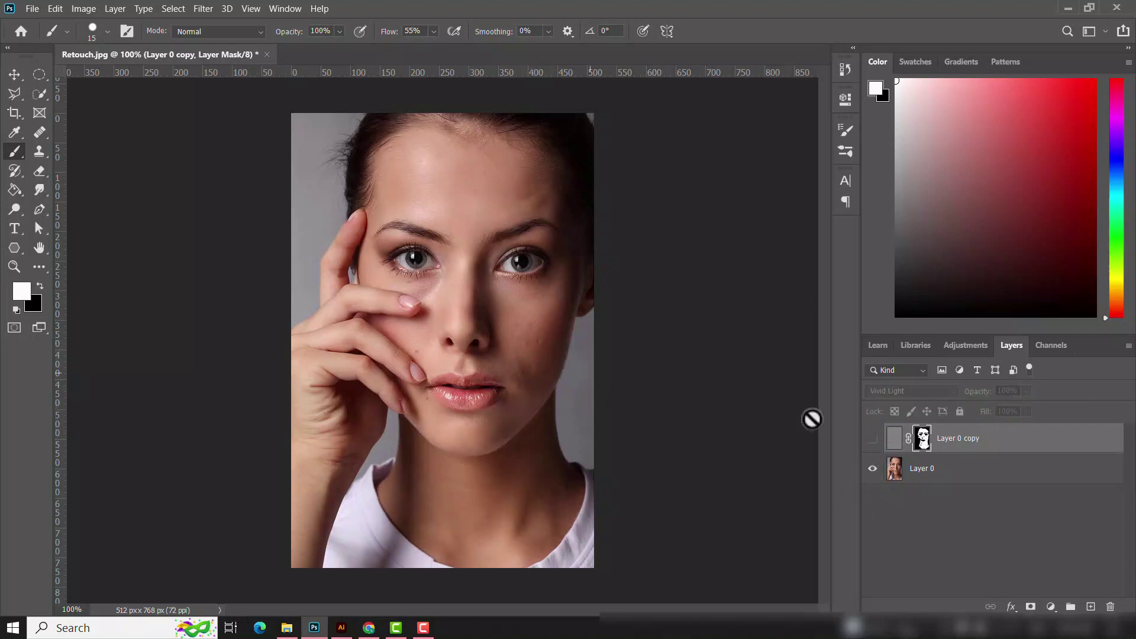
click(873, 443)
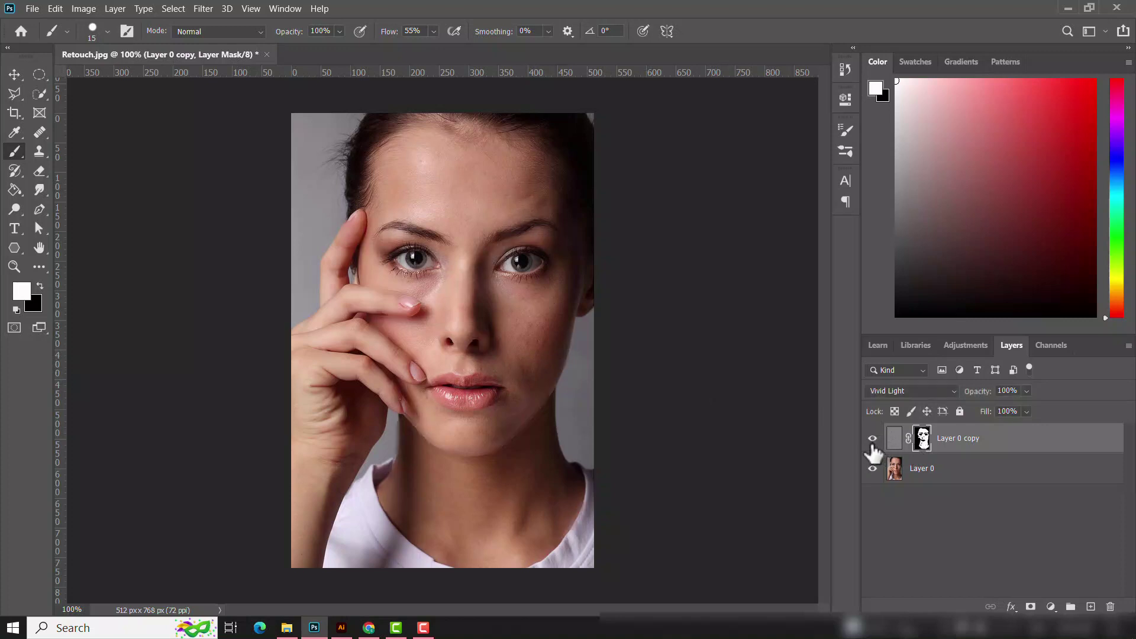
click(873, 442)
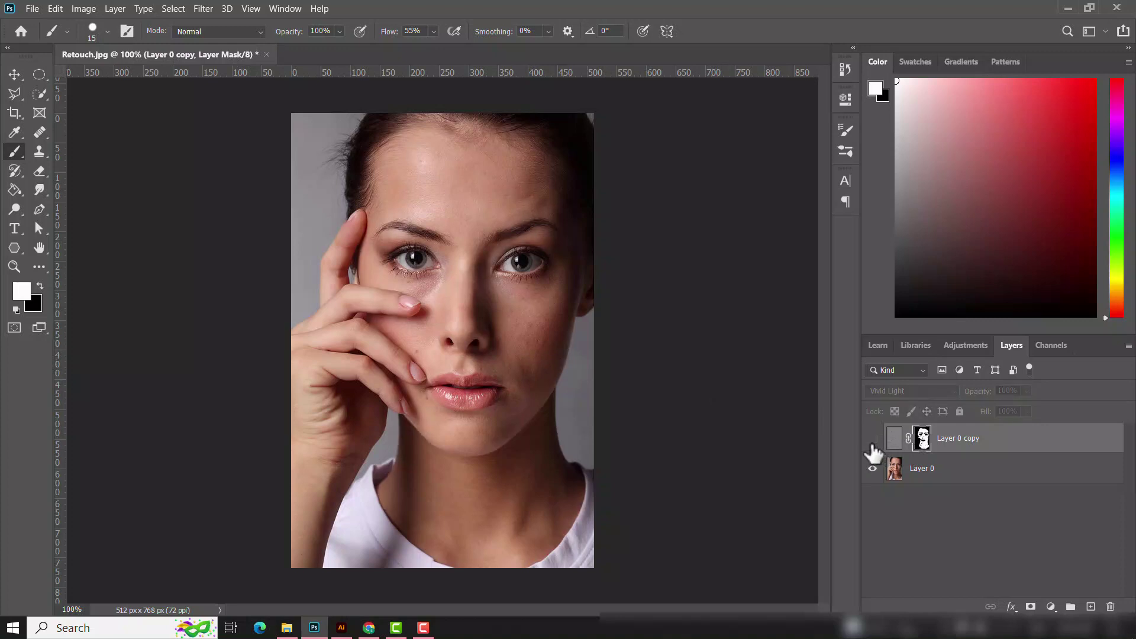